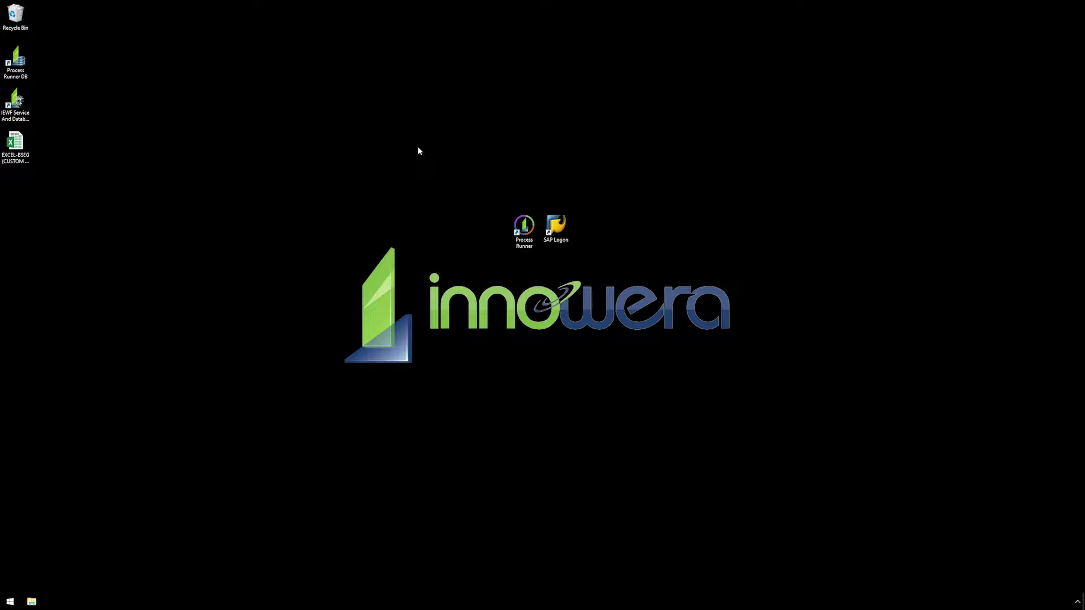
Launch Innowera Process Runner from its desktop shortcut
double_click(522, 228)
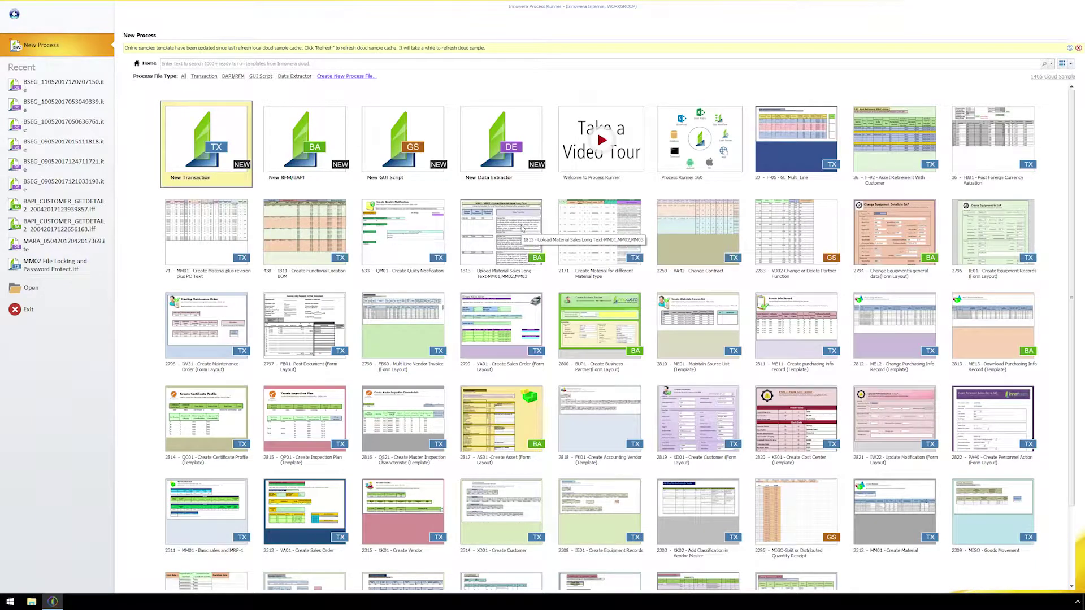
Start a new Data Extractor, review its Advanced Record Options, and target table BSEG
double_click(512, 157)
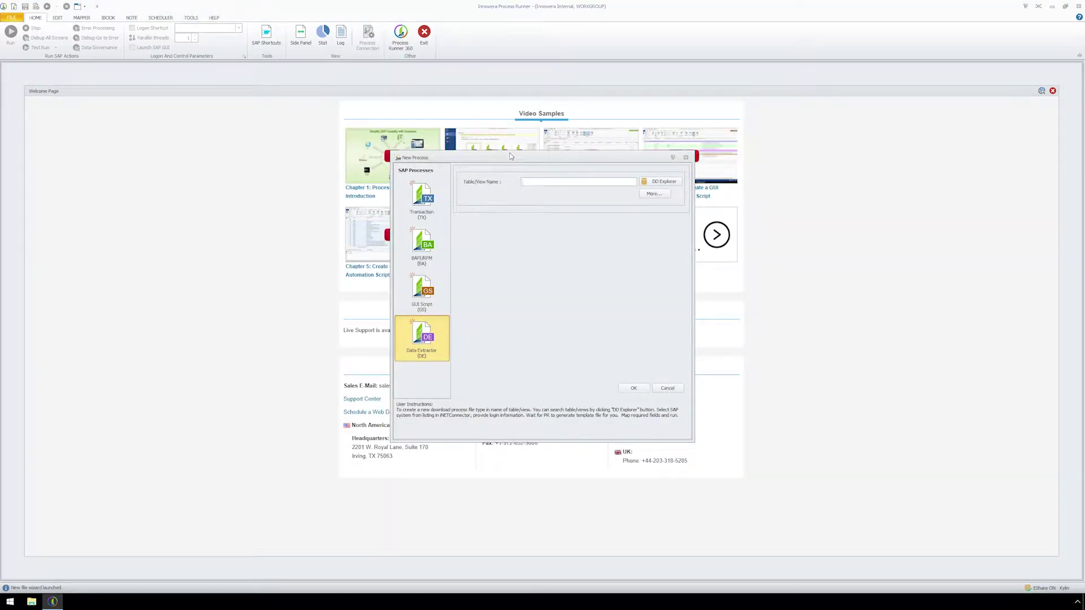
left_click(642, 196)
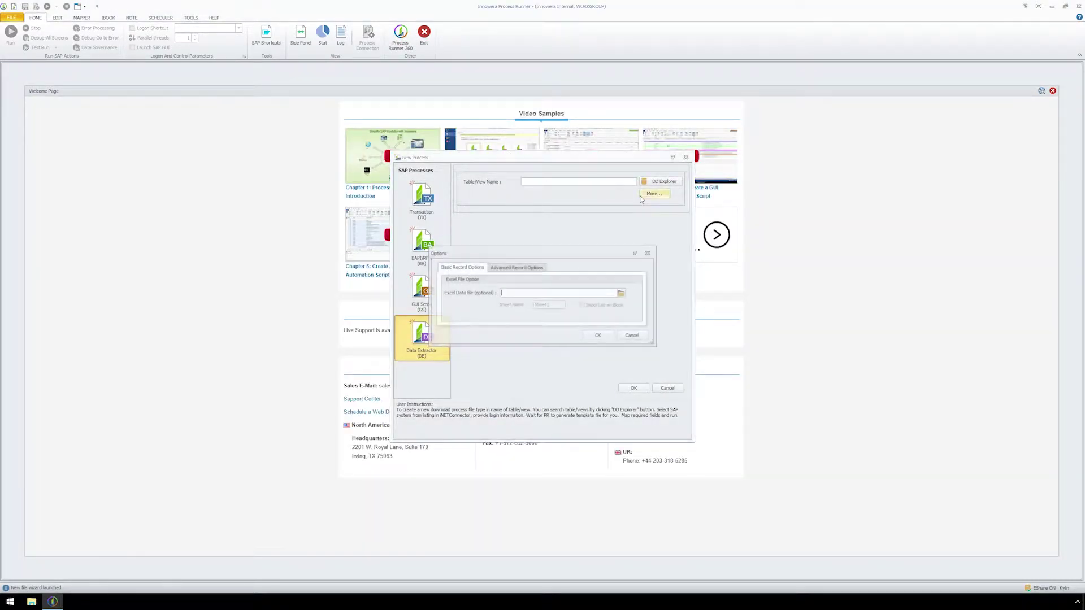
left_click(544, 269)
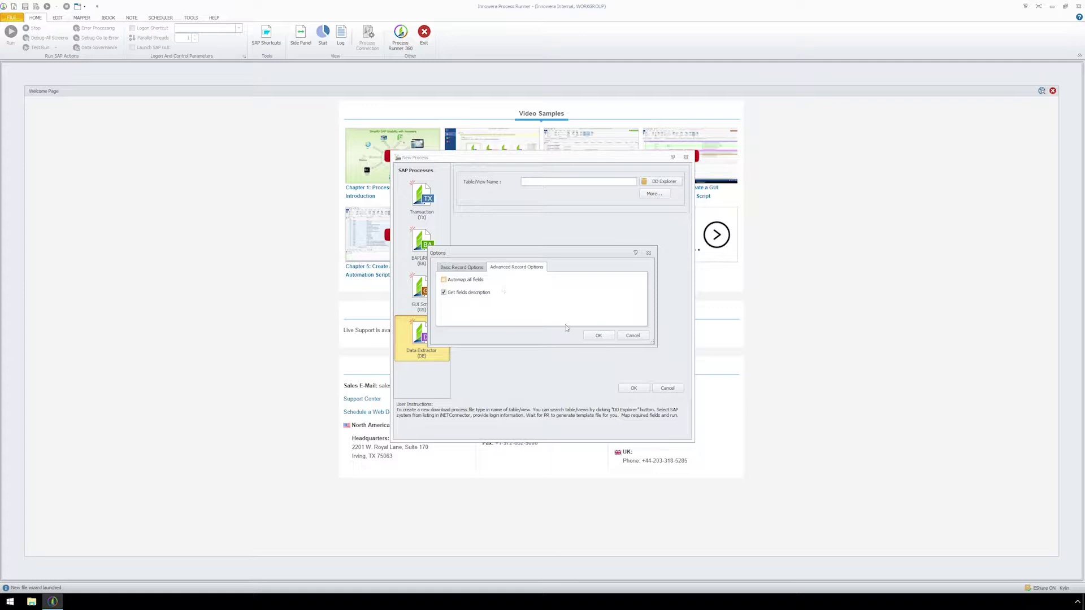
left_click(587, 337)
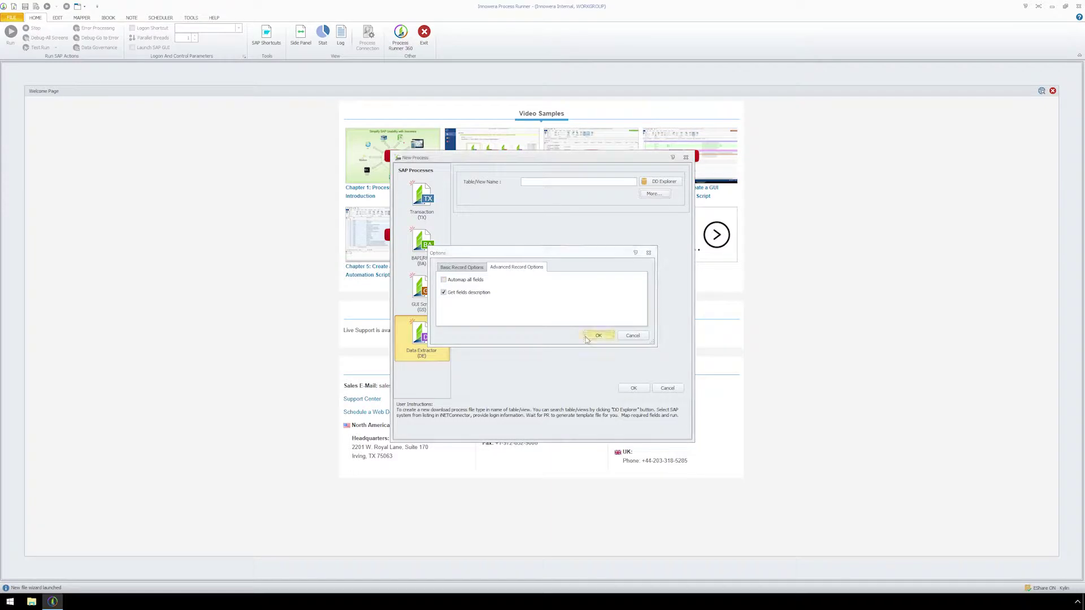
left_click(549, 182)
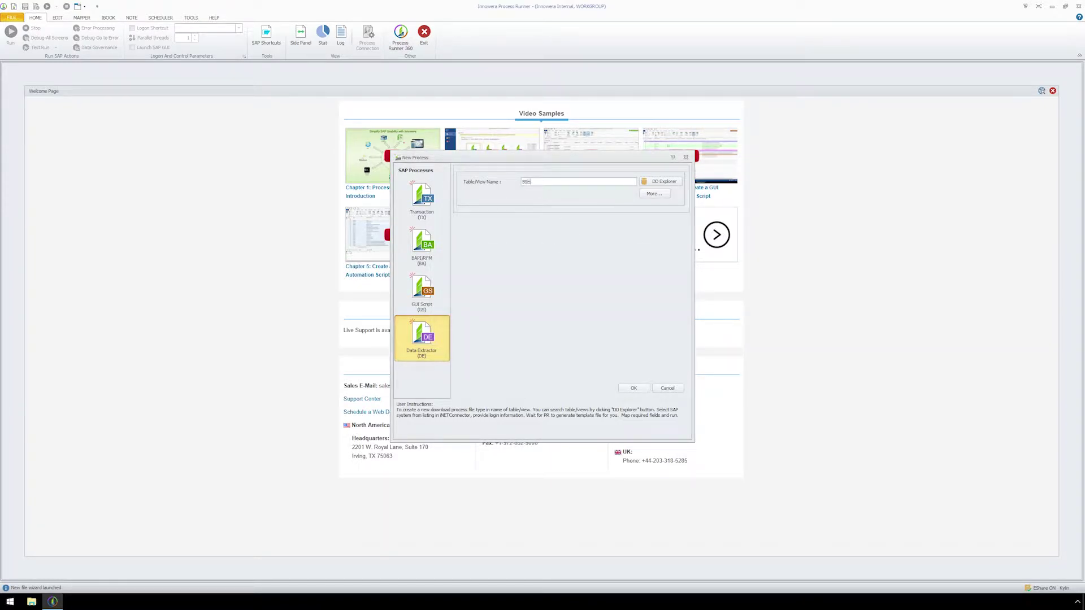
Log on to SAP system DAL_ECC6_51 with the account password to load BSEG fields
left_click(632, 389)
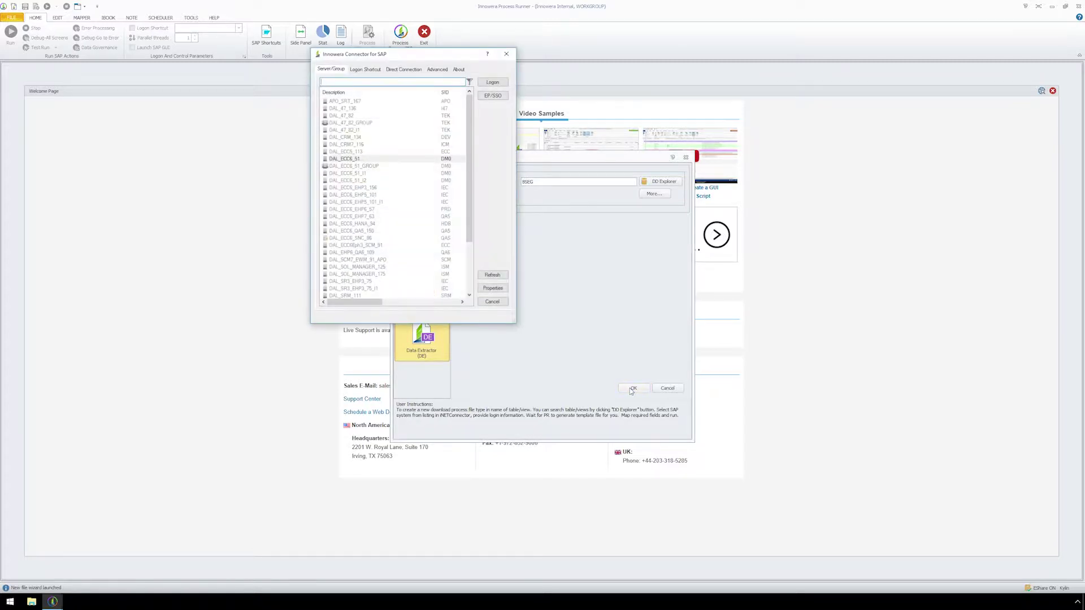
left_click(383, 160)
double_click(383, 162)
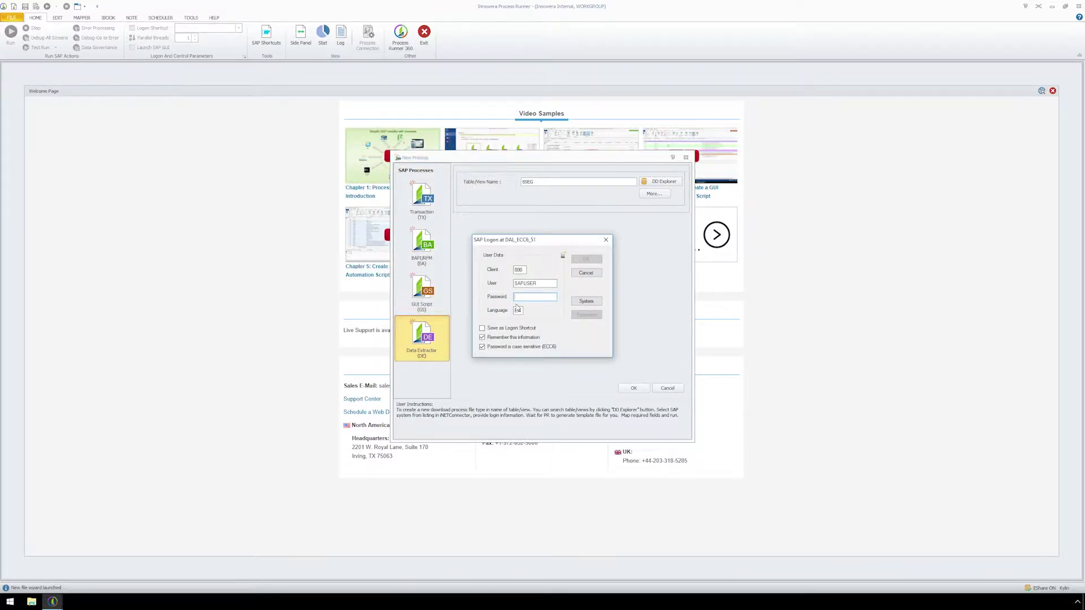
type("***")
left_click(582, 259)
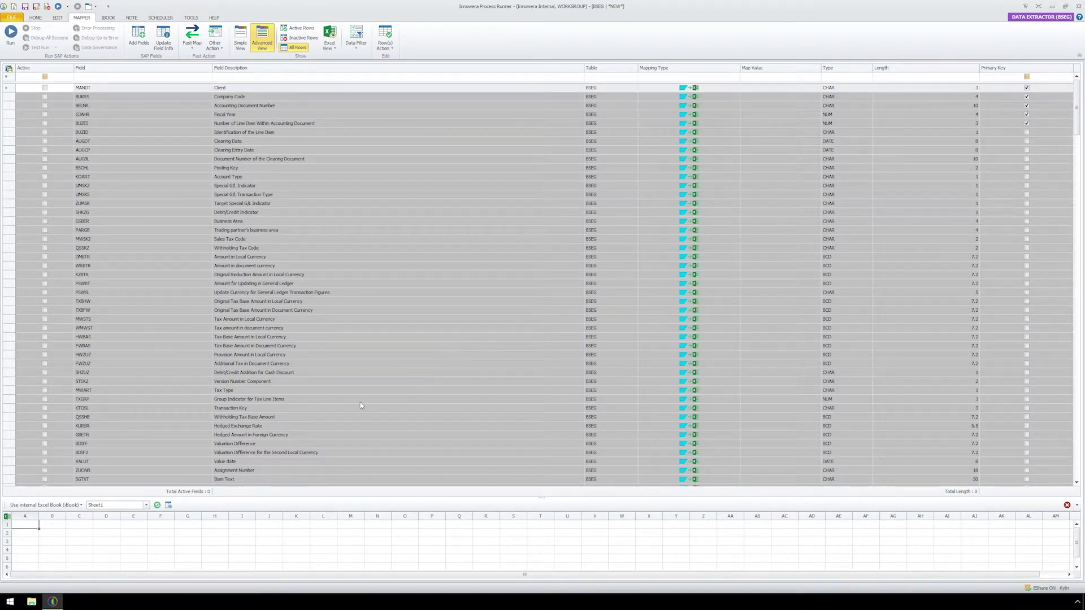
Use the external Desktop workbook EXCEL-BSEG (CUSTOM FILTERS).xlsx as the Excel data source
left_click(81, 505)
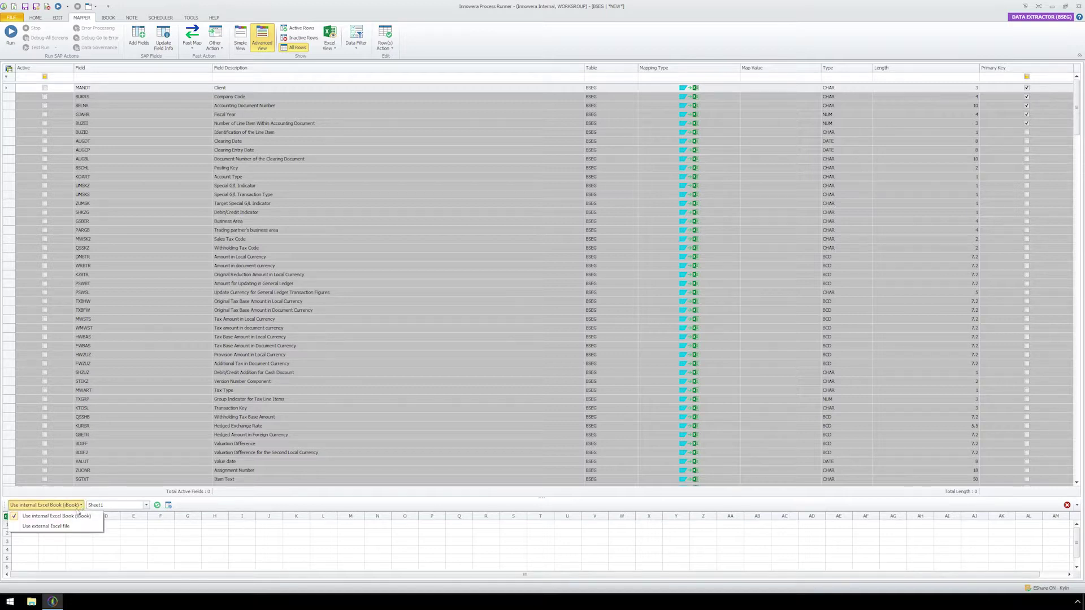
left_click(73, 527)
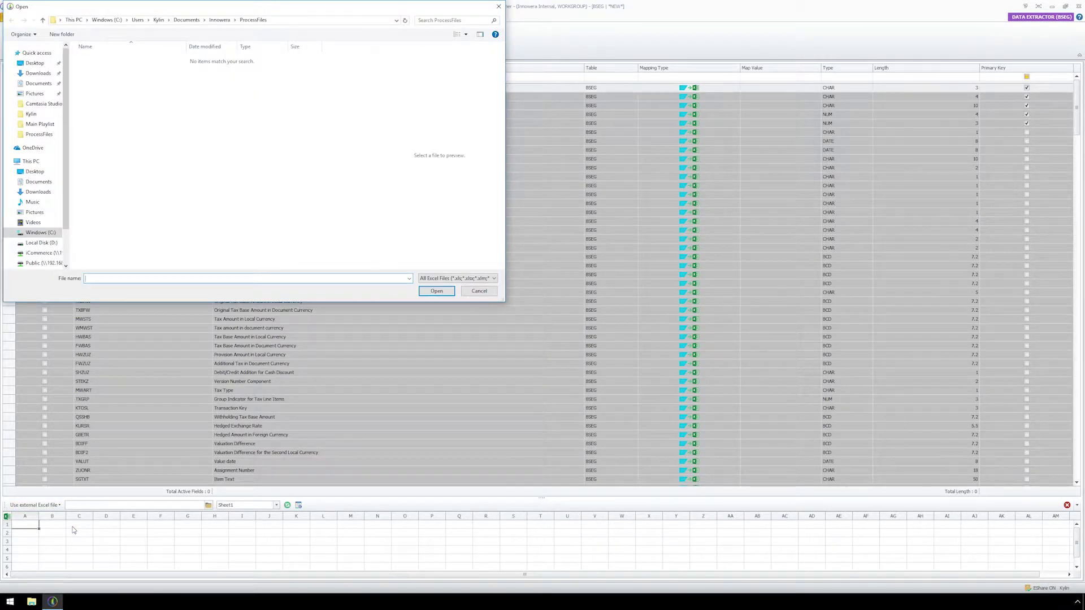
left_click(35, 173)
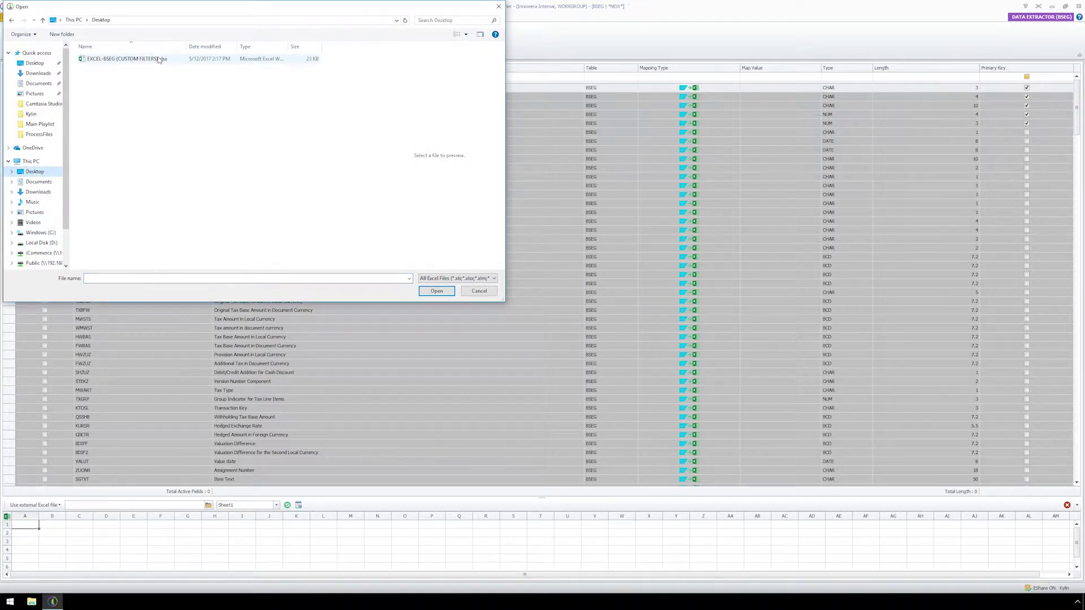
left_click(159, 59)
double_click(113, 60)
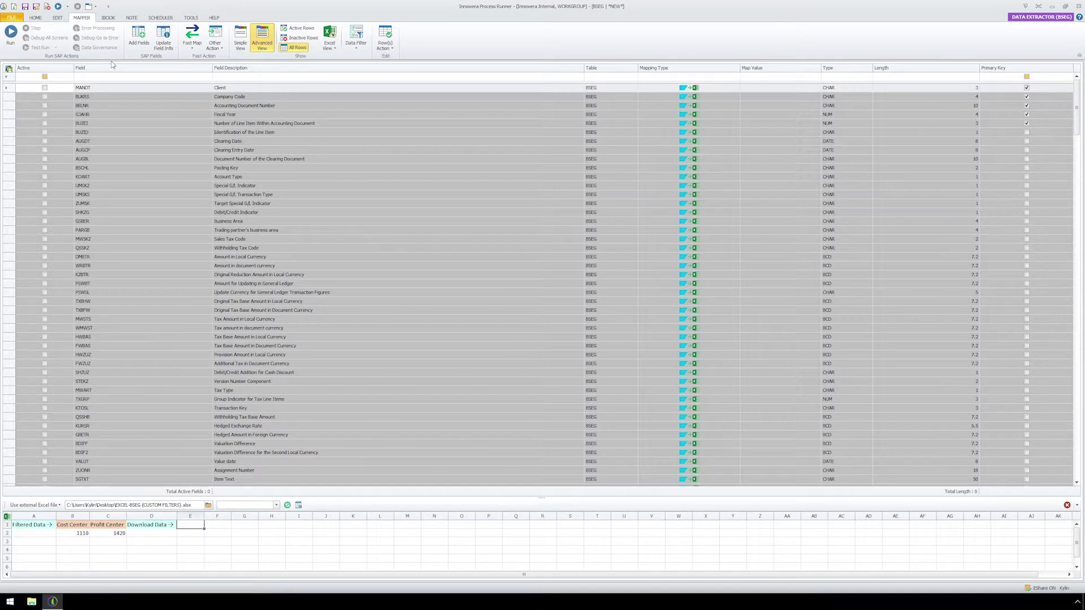
Enable data filtering in the Data Filter Builder with KOSTL (Cost Center) as the field
left_click(355, 47)
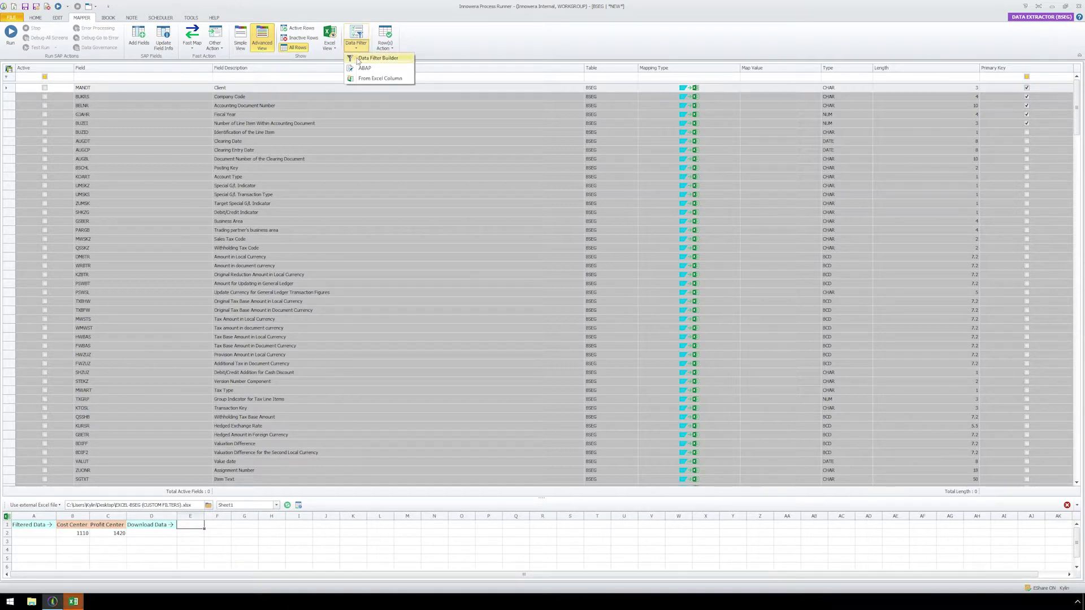
left_click(358, 59)
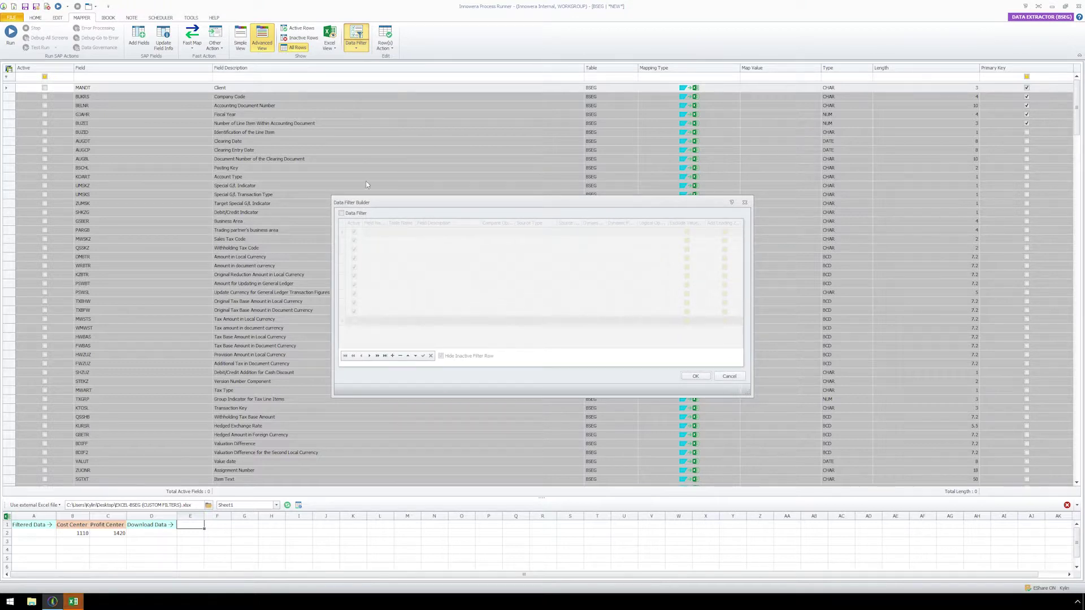
left_click(343, 214)
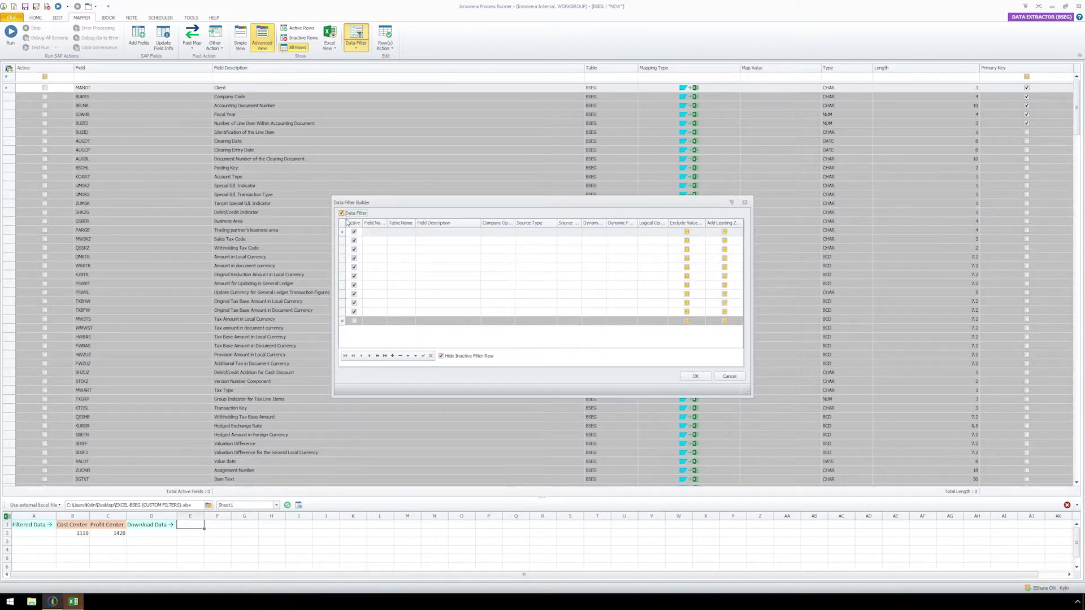
left_click(382, 233)
left_click(383, 232)
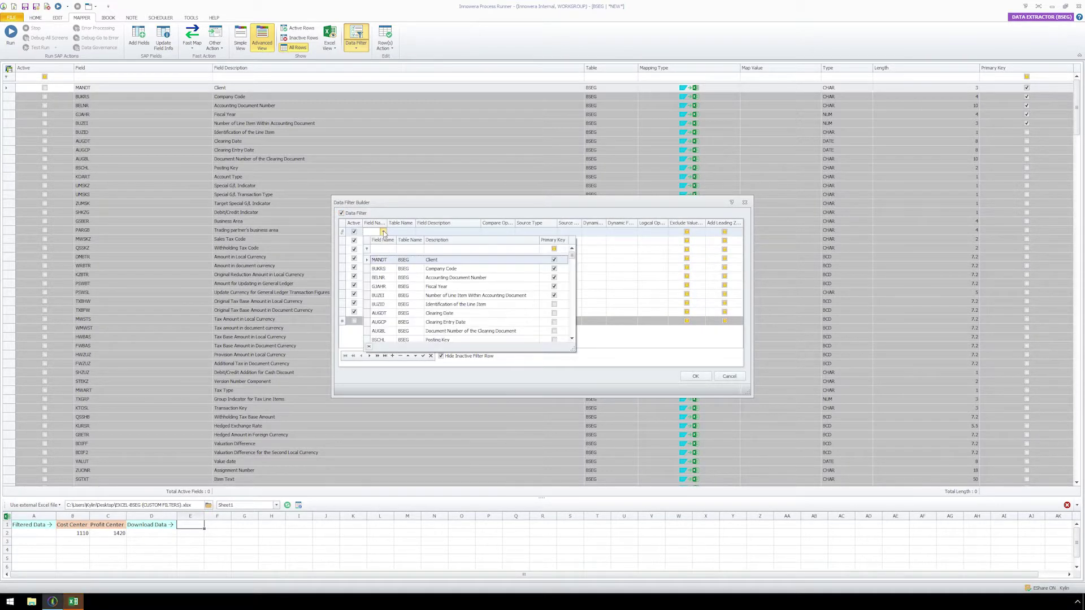
left_click(447, 248)
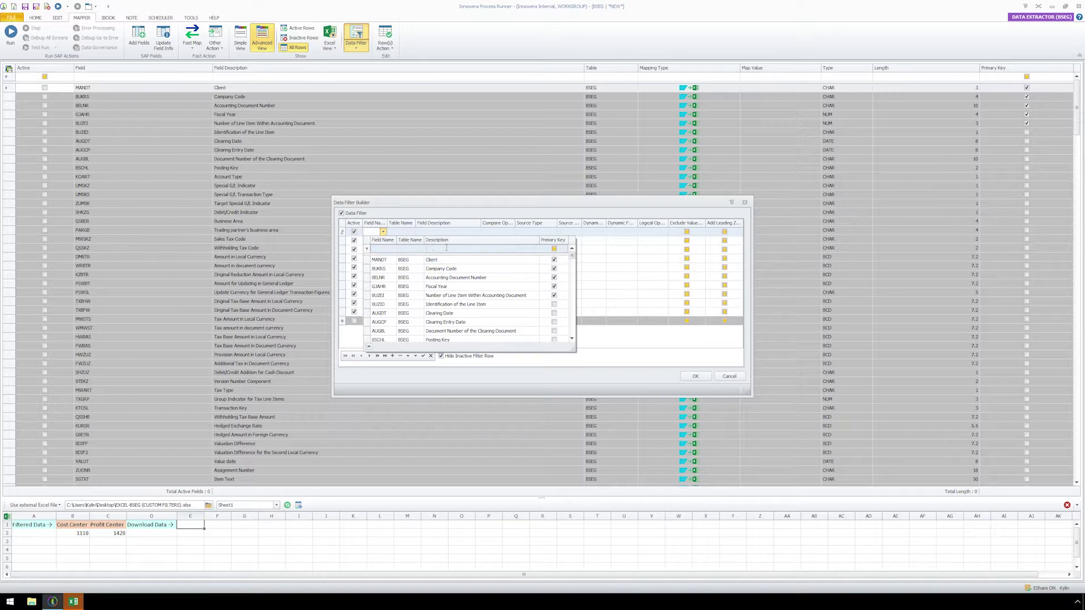
type("cost")
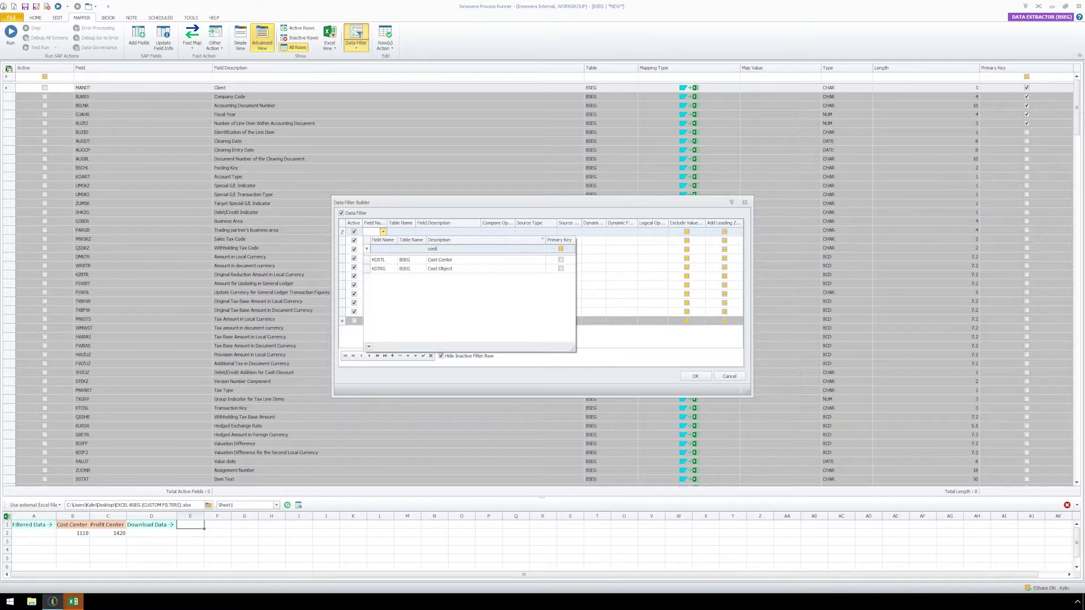
left_click(475, 260)
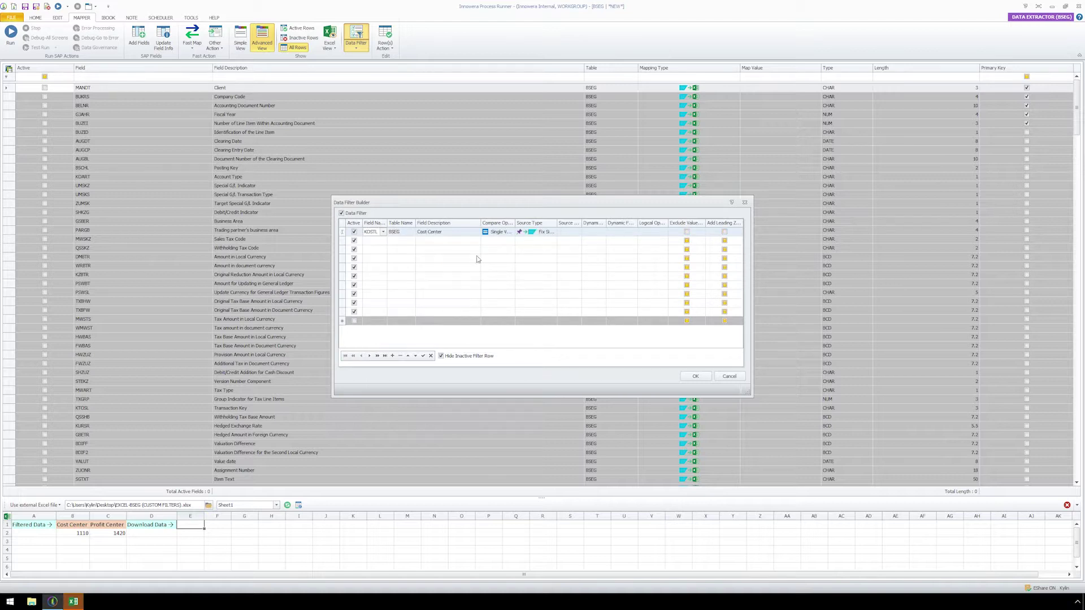
Make the KOSTL filter read its value from Excel cell B2
left_click(552, 233)
left_click(553, 233)
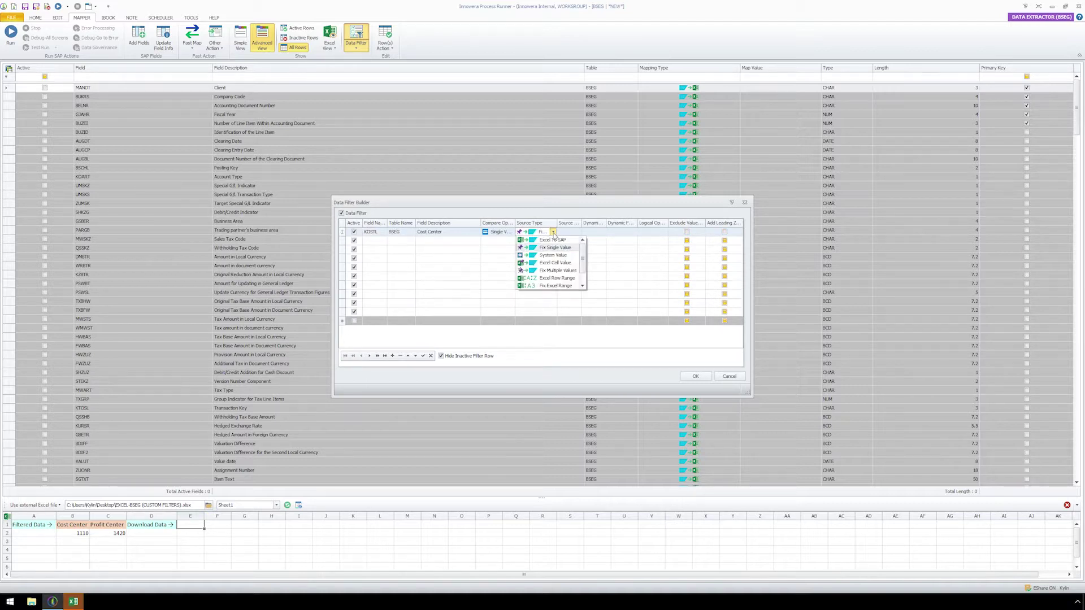
left_click(552, 265)
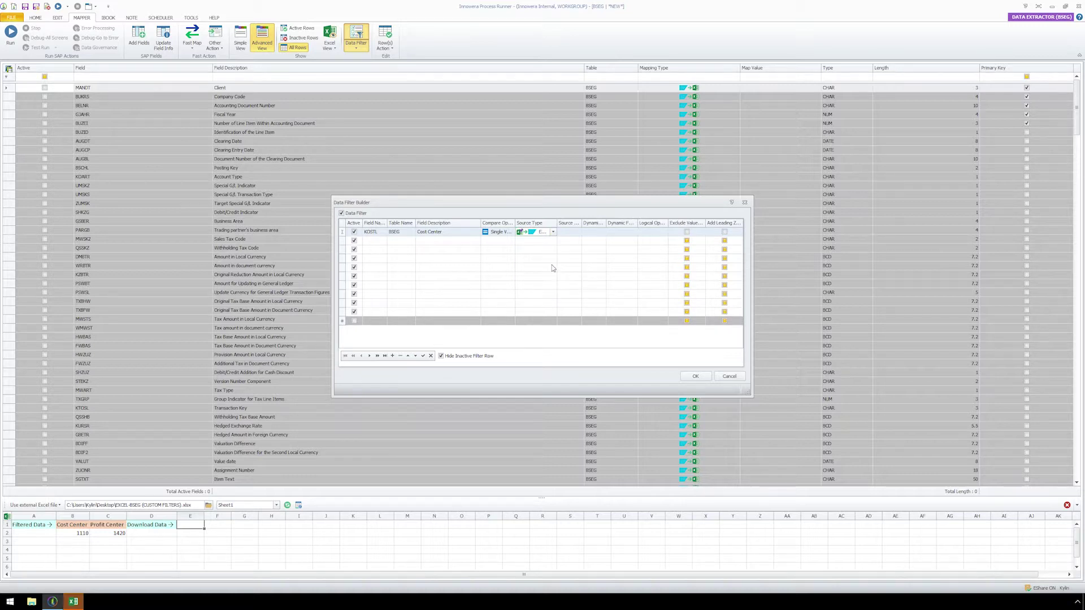
left_click(565, 232)
type("B2")
Add a second filter on PRCTR (Profit Center) taking its value from Excel cell C2
left_click(383, 242)
left_click(383, 242)
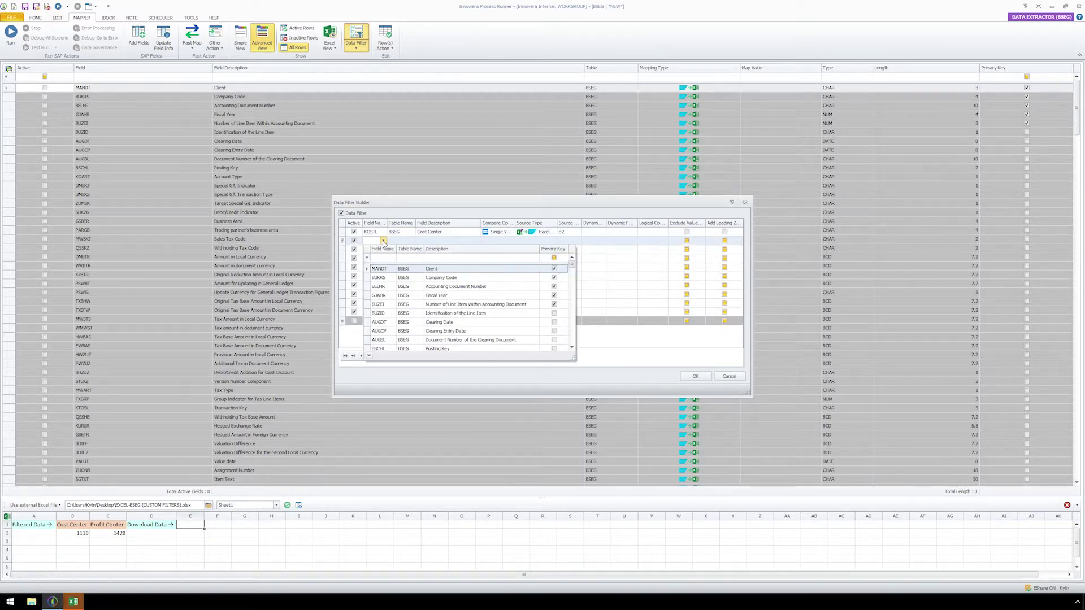
left_click(465, 256)
type("prof")
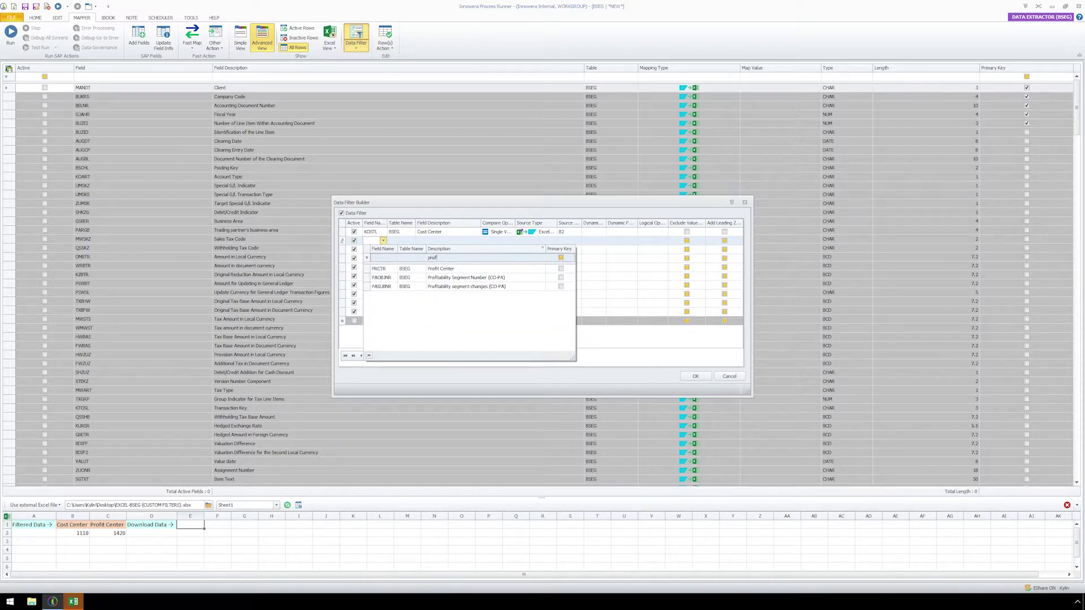
left_click(465, 269)
left_click(551, 243)
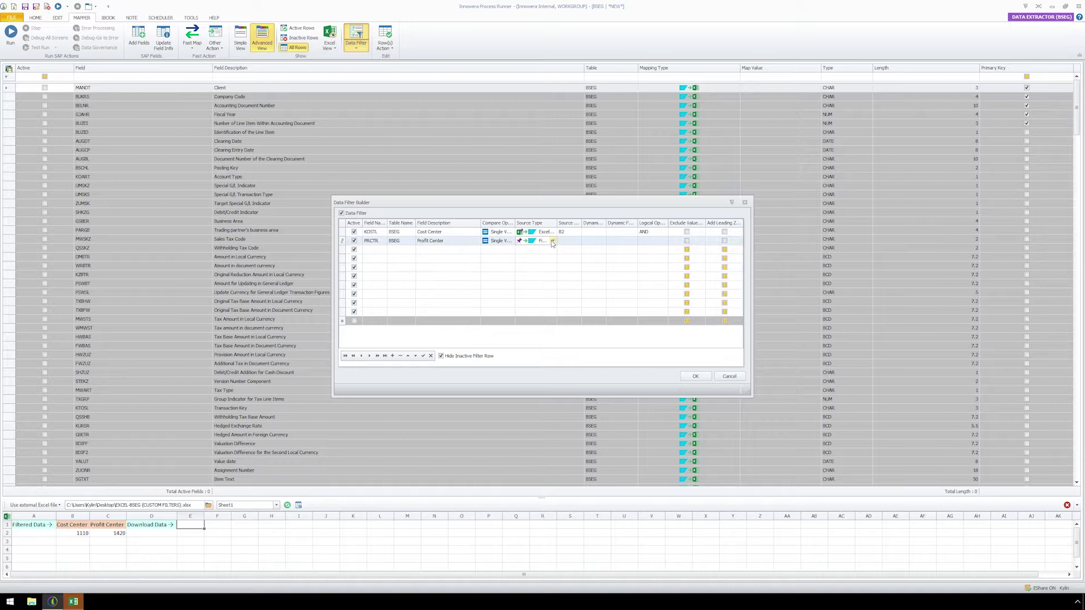
left_click(554, 241)
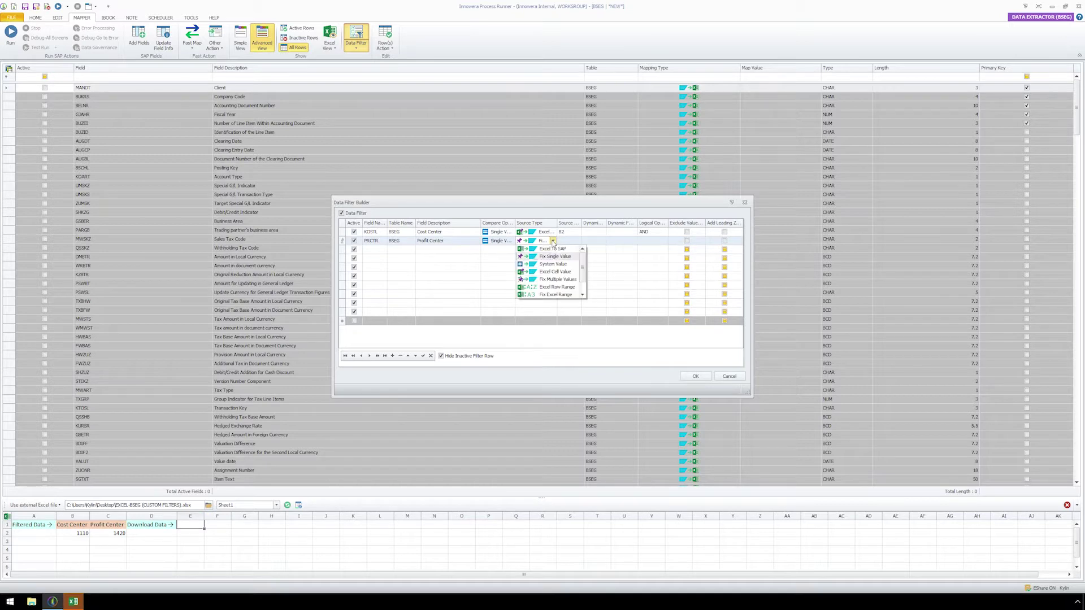
left_click(558, 273)
left_click(567, 241)
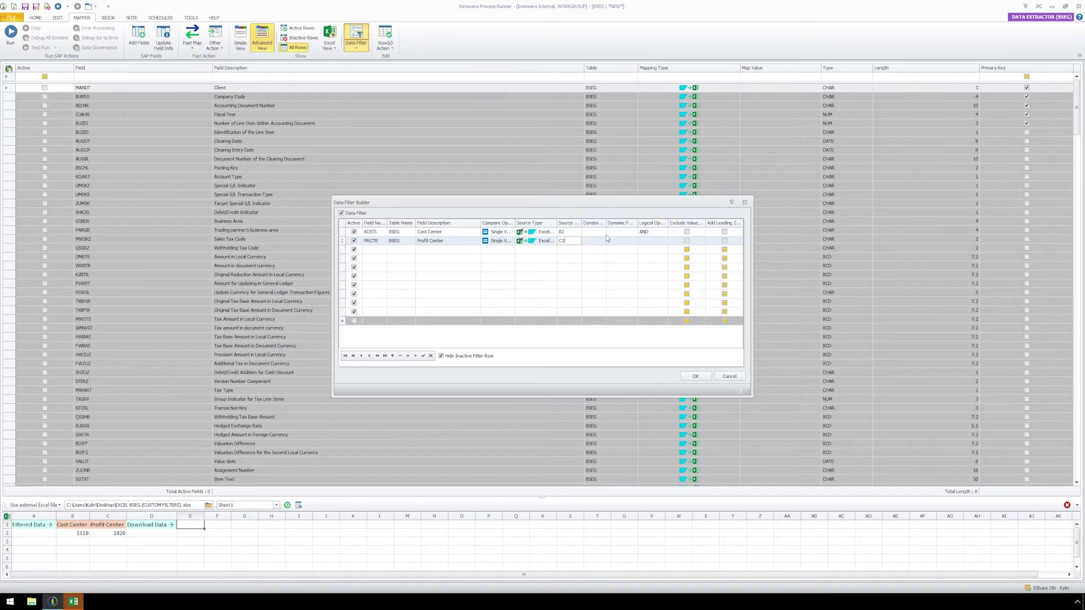
Join the Cost Center filter with OR, add leading zeros to Profit Center, and apply
left_click(663, 232)
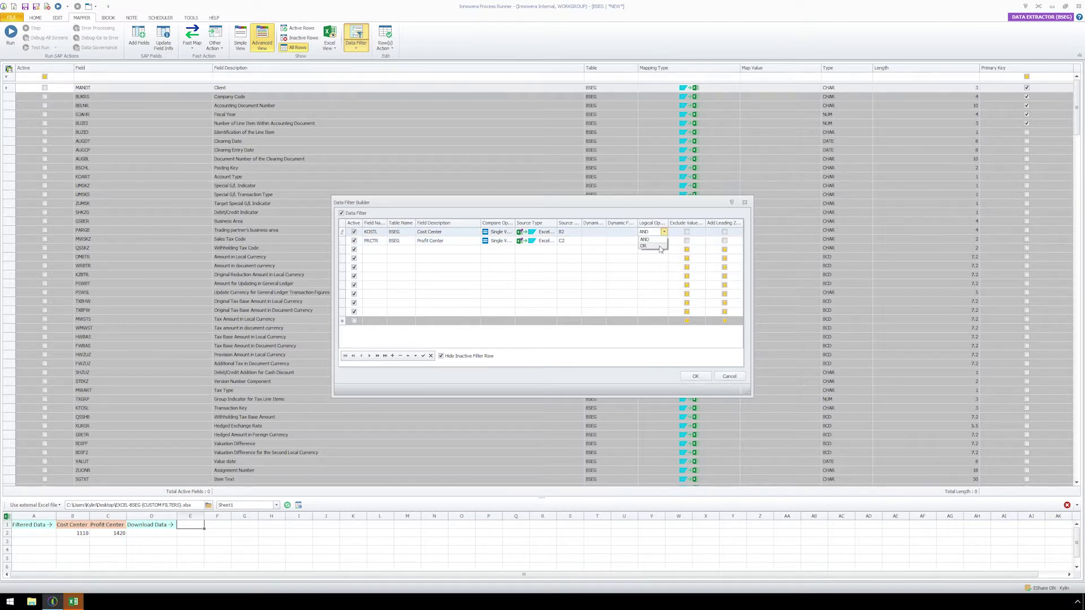
left_click(643, 246)
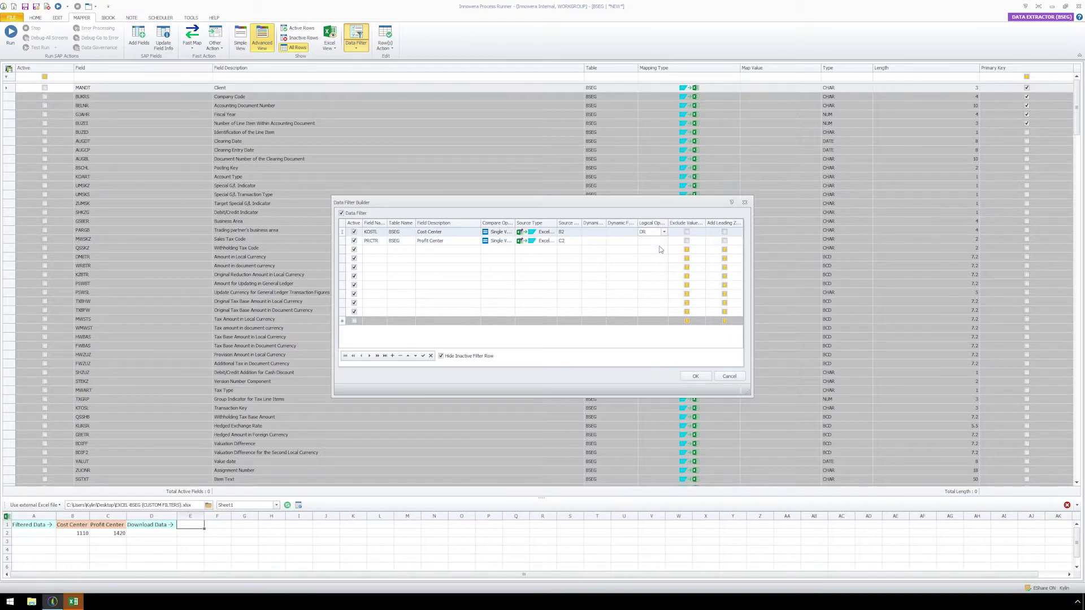
left_click(725, 241)
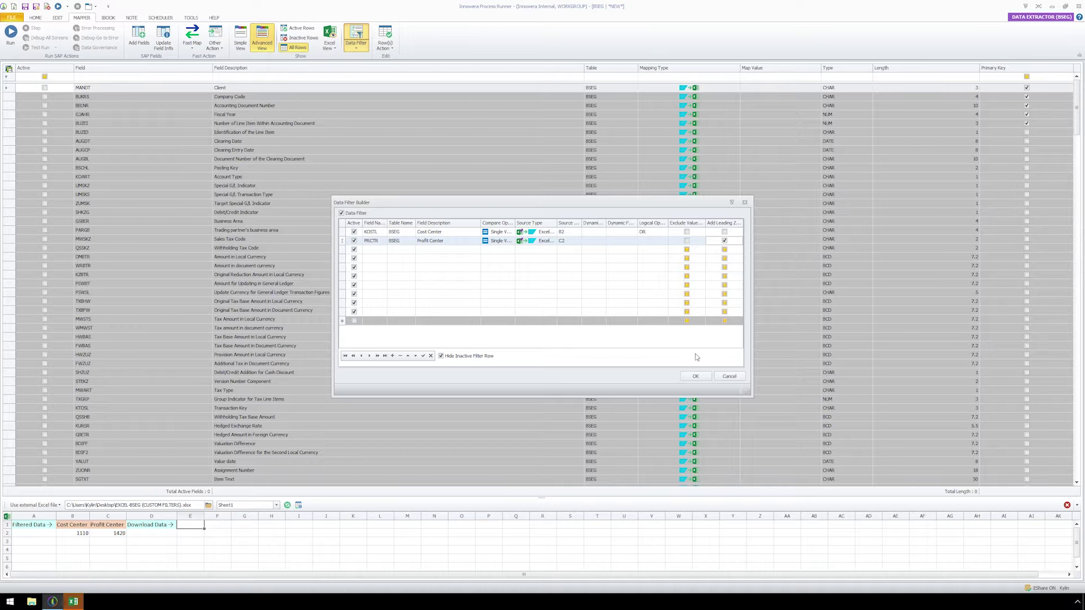
left_click(700, 375)
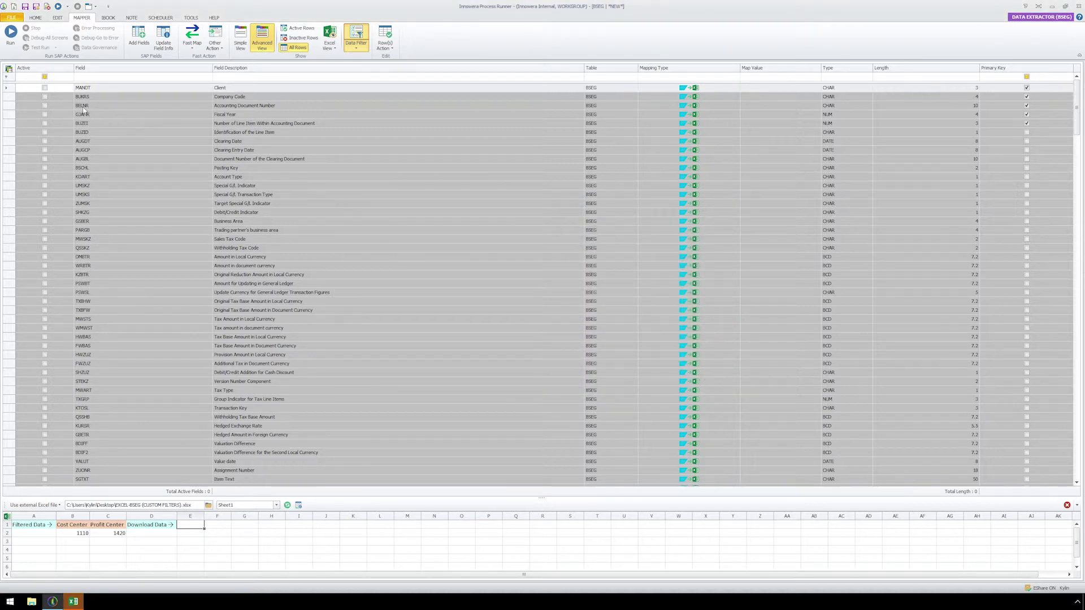
Activate BUKRS mapped to column E and Fast Map BELNR through KOART from SAP to Excel
left_click(45, 96)
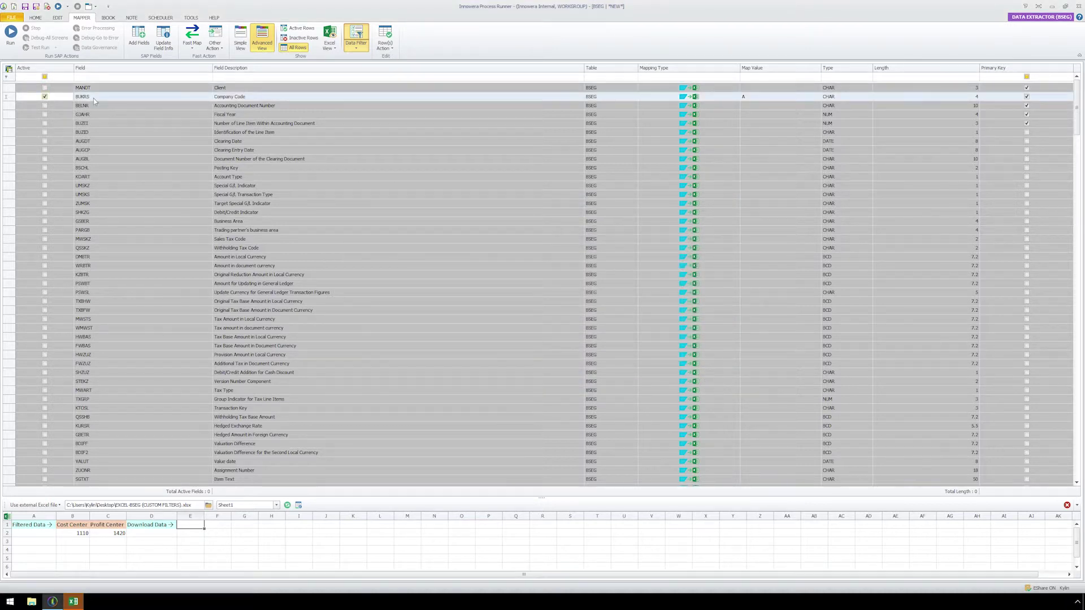
left_click(751, 99)
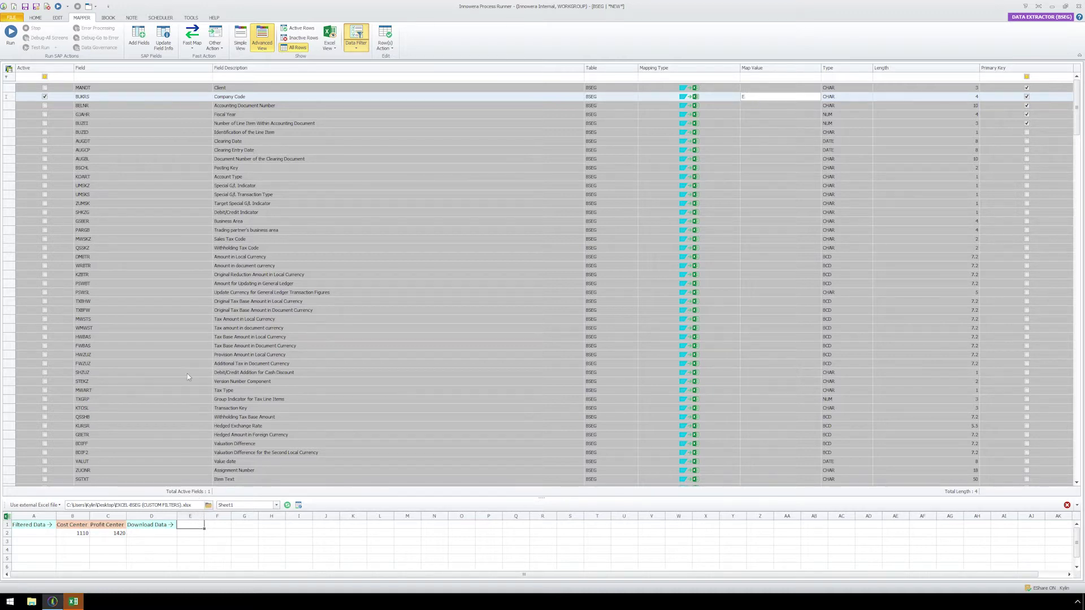
left_click(61, 104)
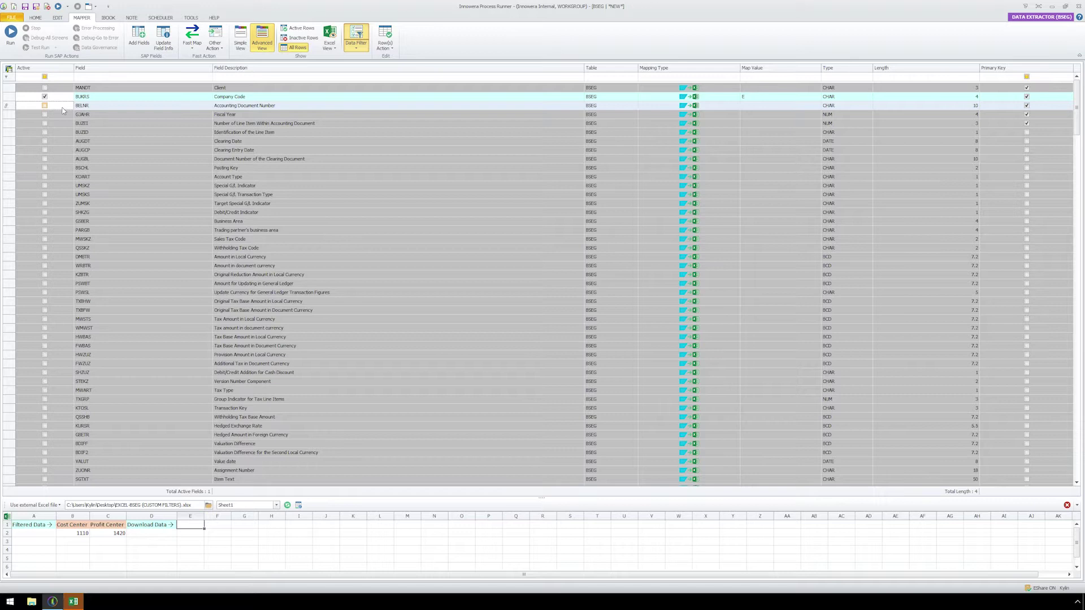
left_click(63, 180, "shift")
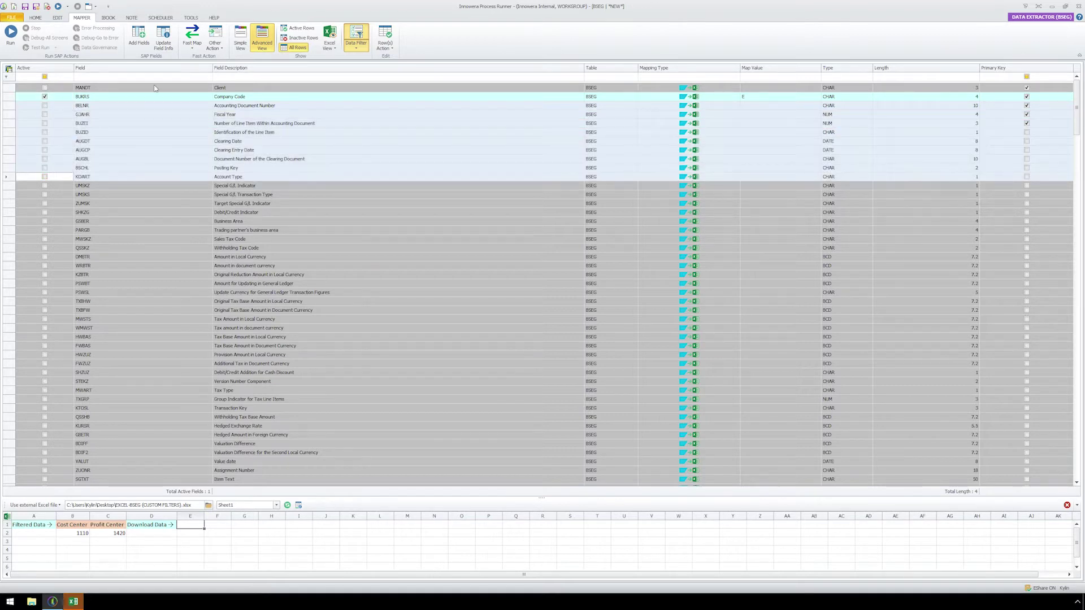
left_click(200, 42)
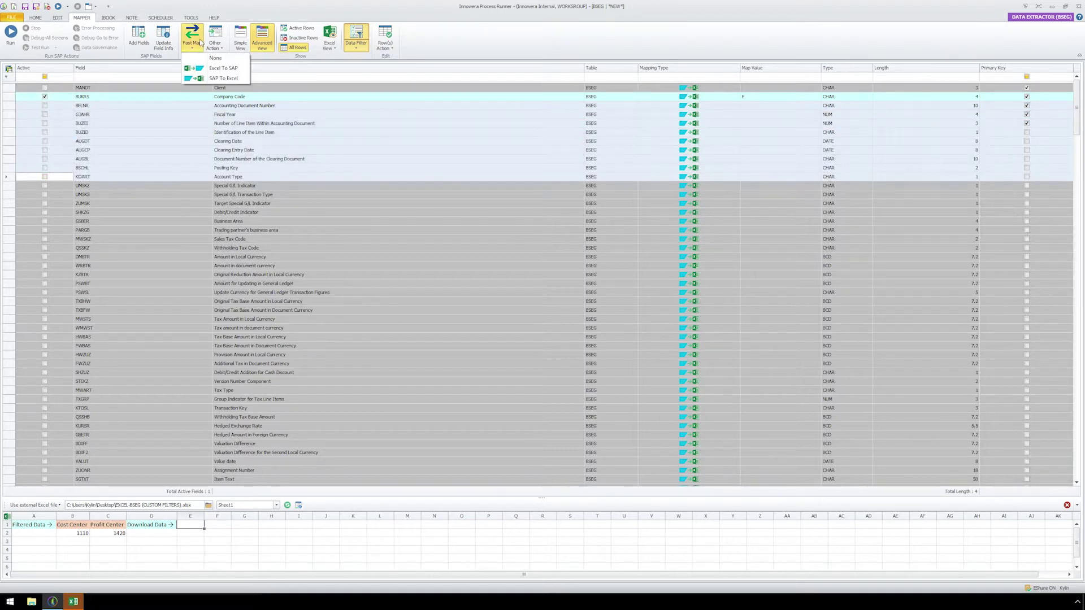
left_click(206, 81)
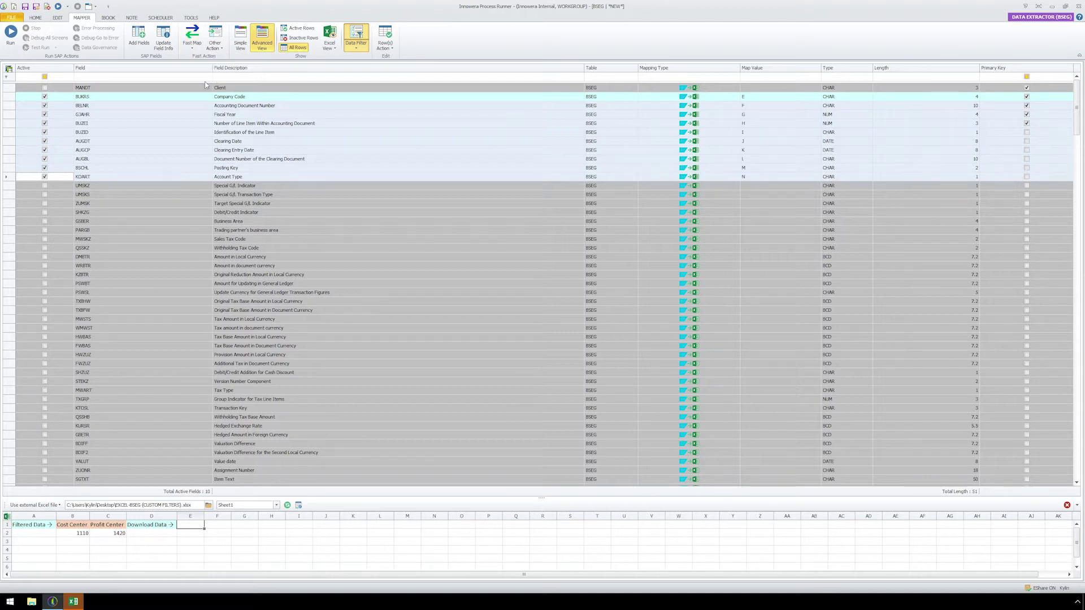
Also activate the ZUMSK, SHKZG, PARGB and QSSKZ fields for output
left_click(45, 205)
left_click(45, 213)
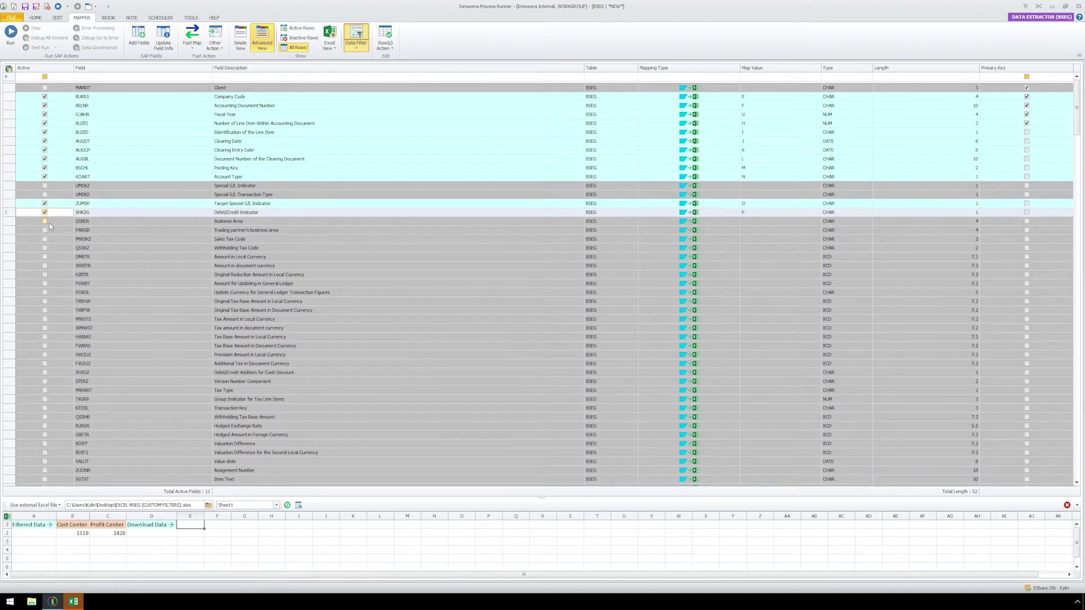
left_click(45, 231)
left_click(46, 249)
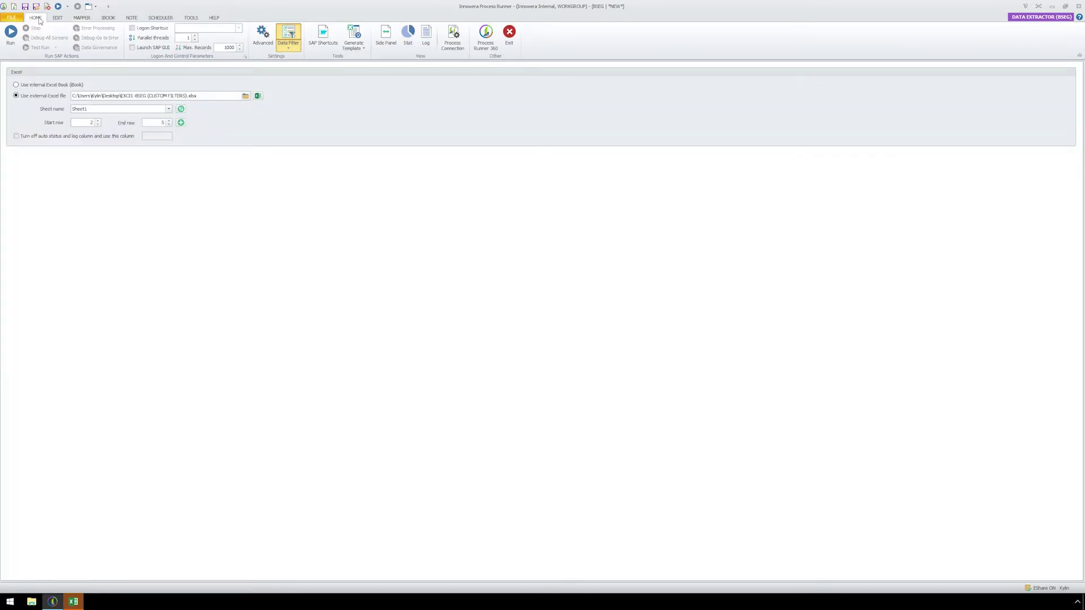
Save the process file locally and run the extraction after logging on to SAP
left_click(38, 19)
left_click(11, 33)
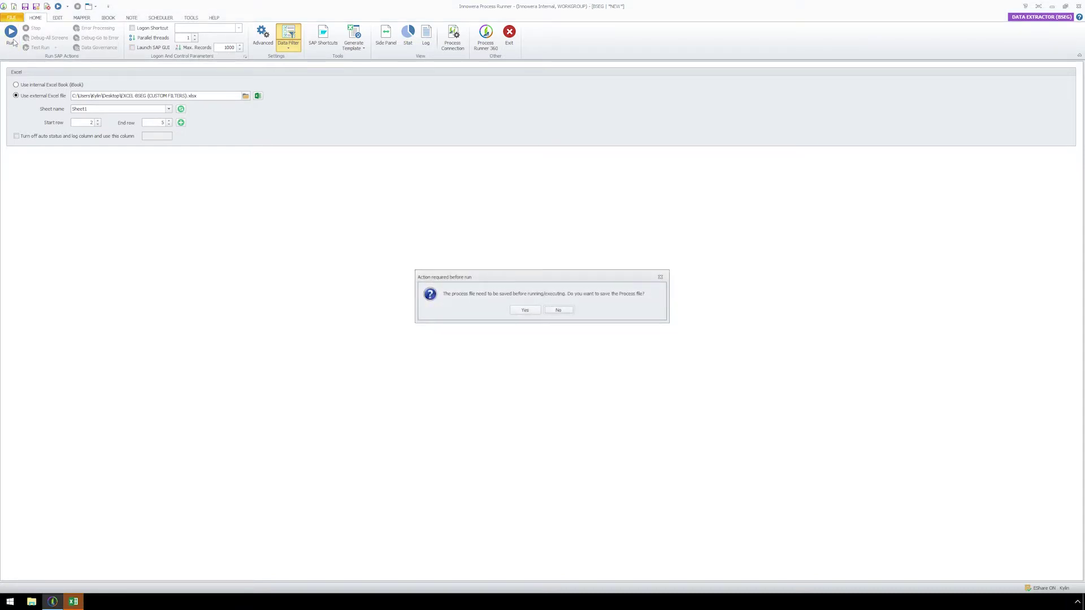
left_click(525, 310)
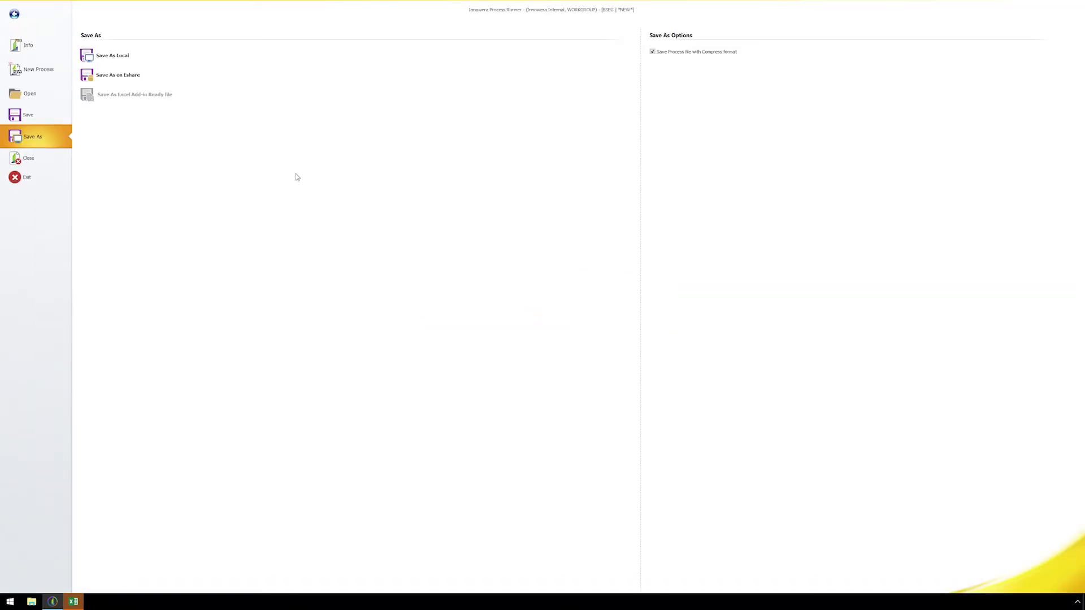
left_click(145, 58)
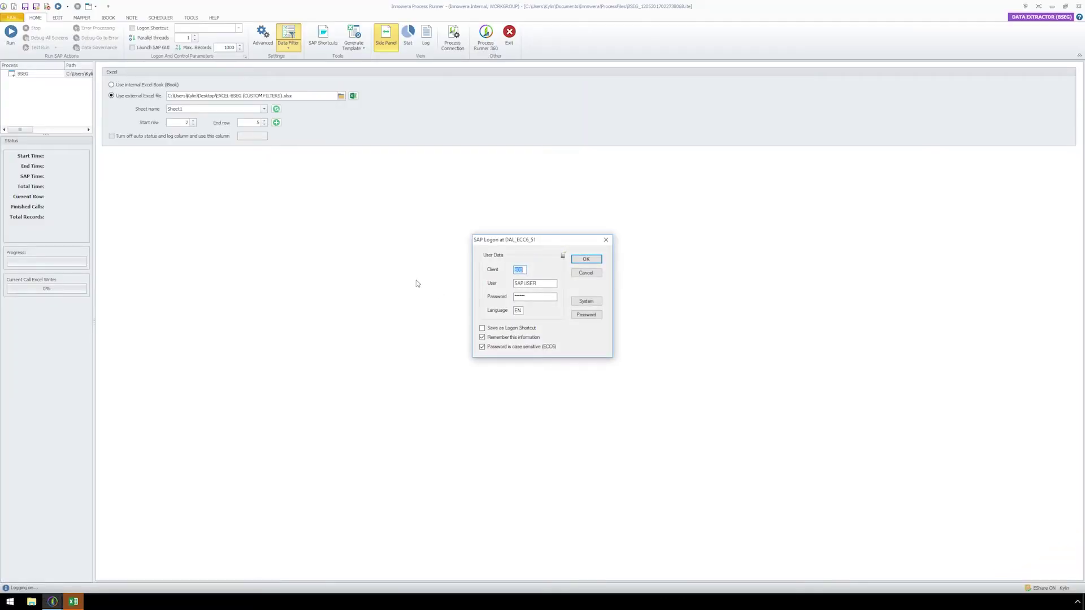
left_click(586, 259)
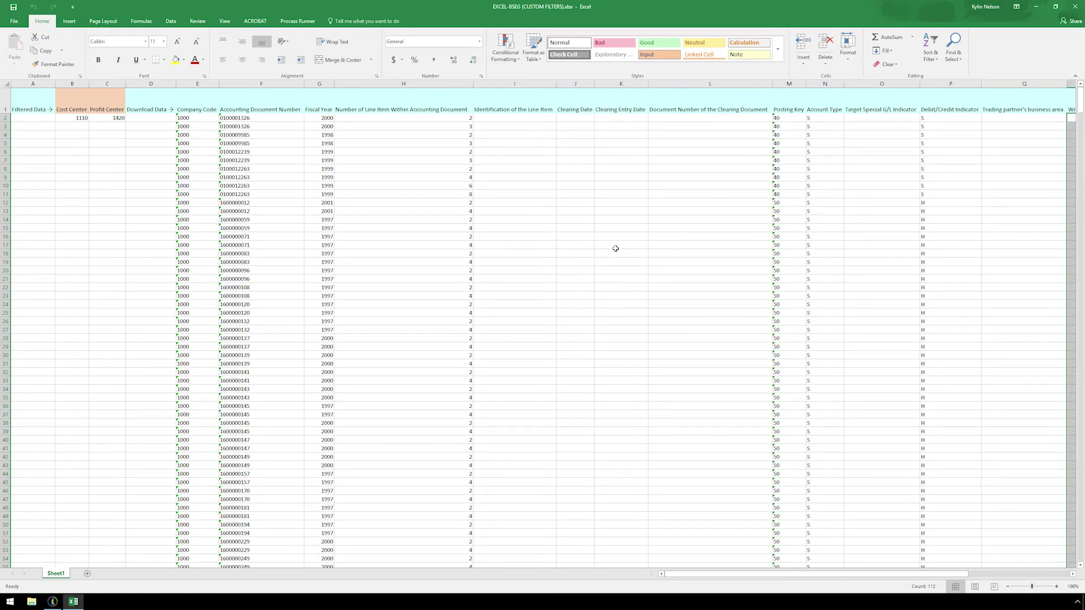
Scroll Excel right to the Status column showing Total Record(s): 112
left_click_drag(678, 574, 779, 586)
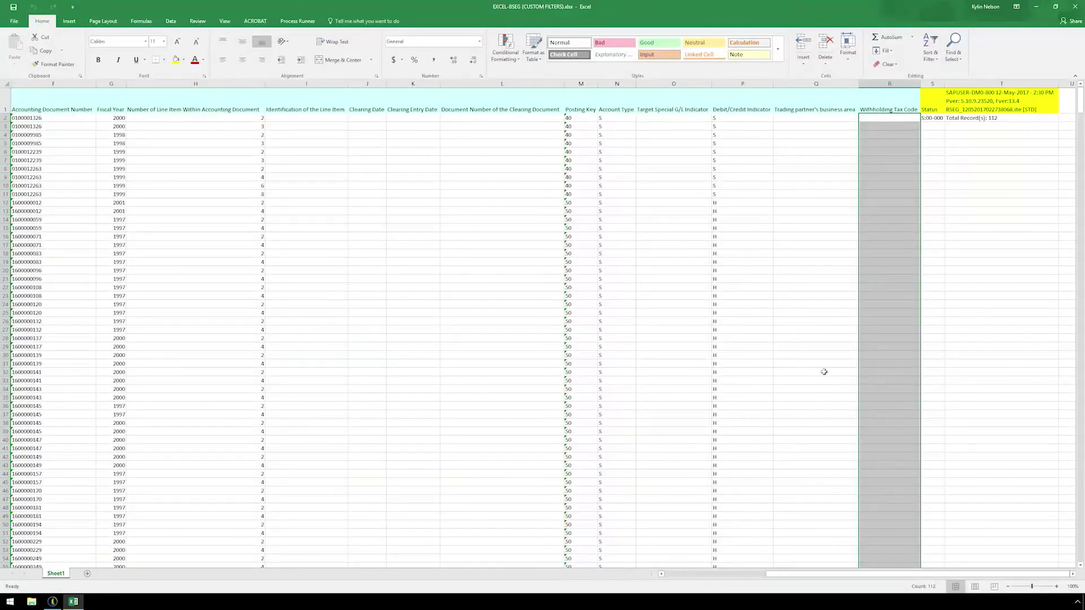